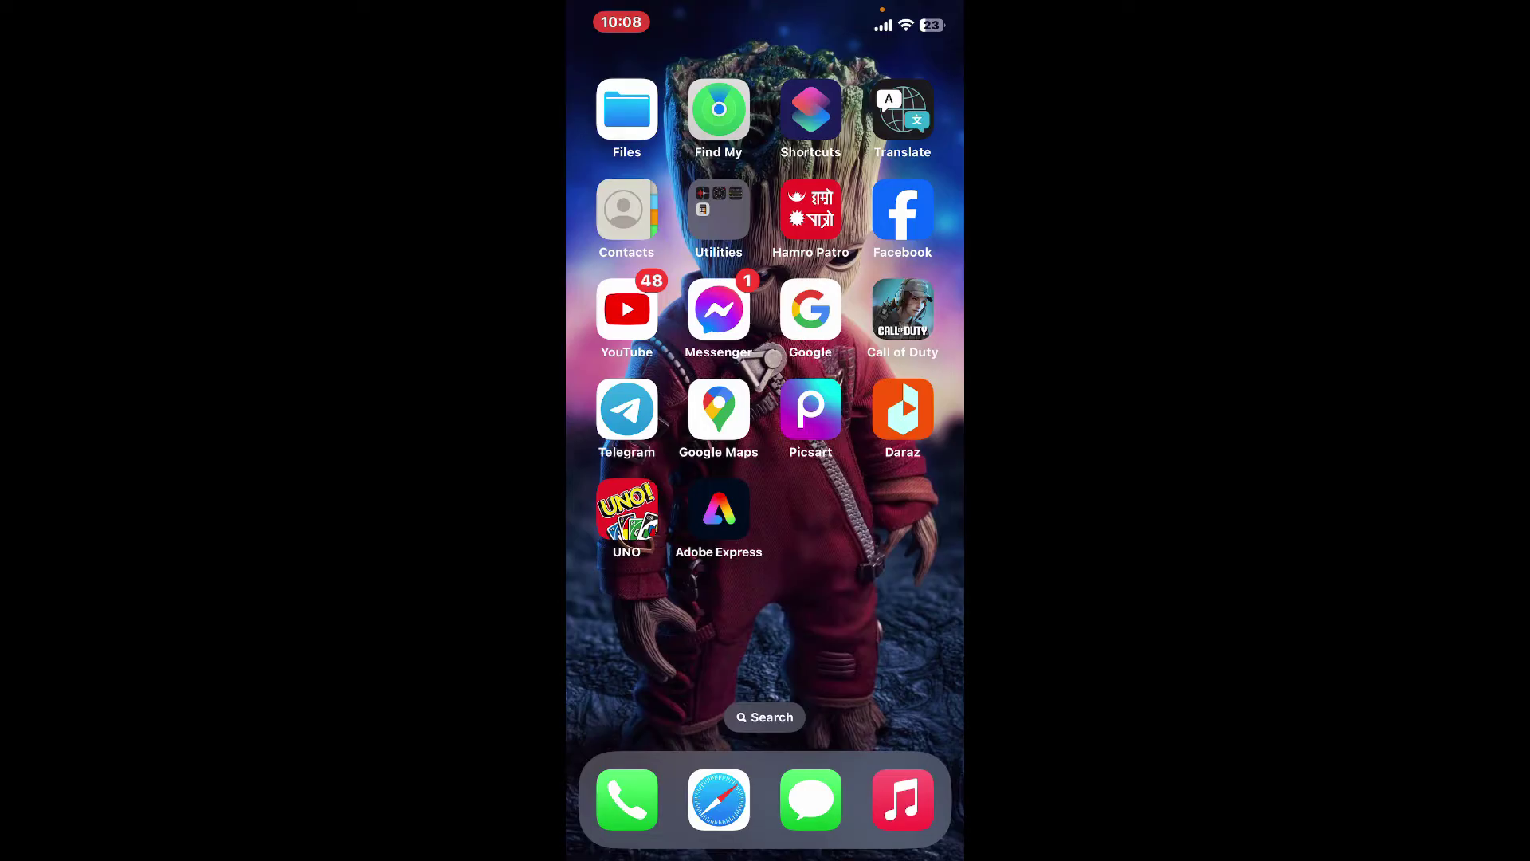
- Launch Picsart to start a new canvas
{"action": "left_click", "coordinate": [810, 409]}
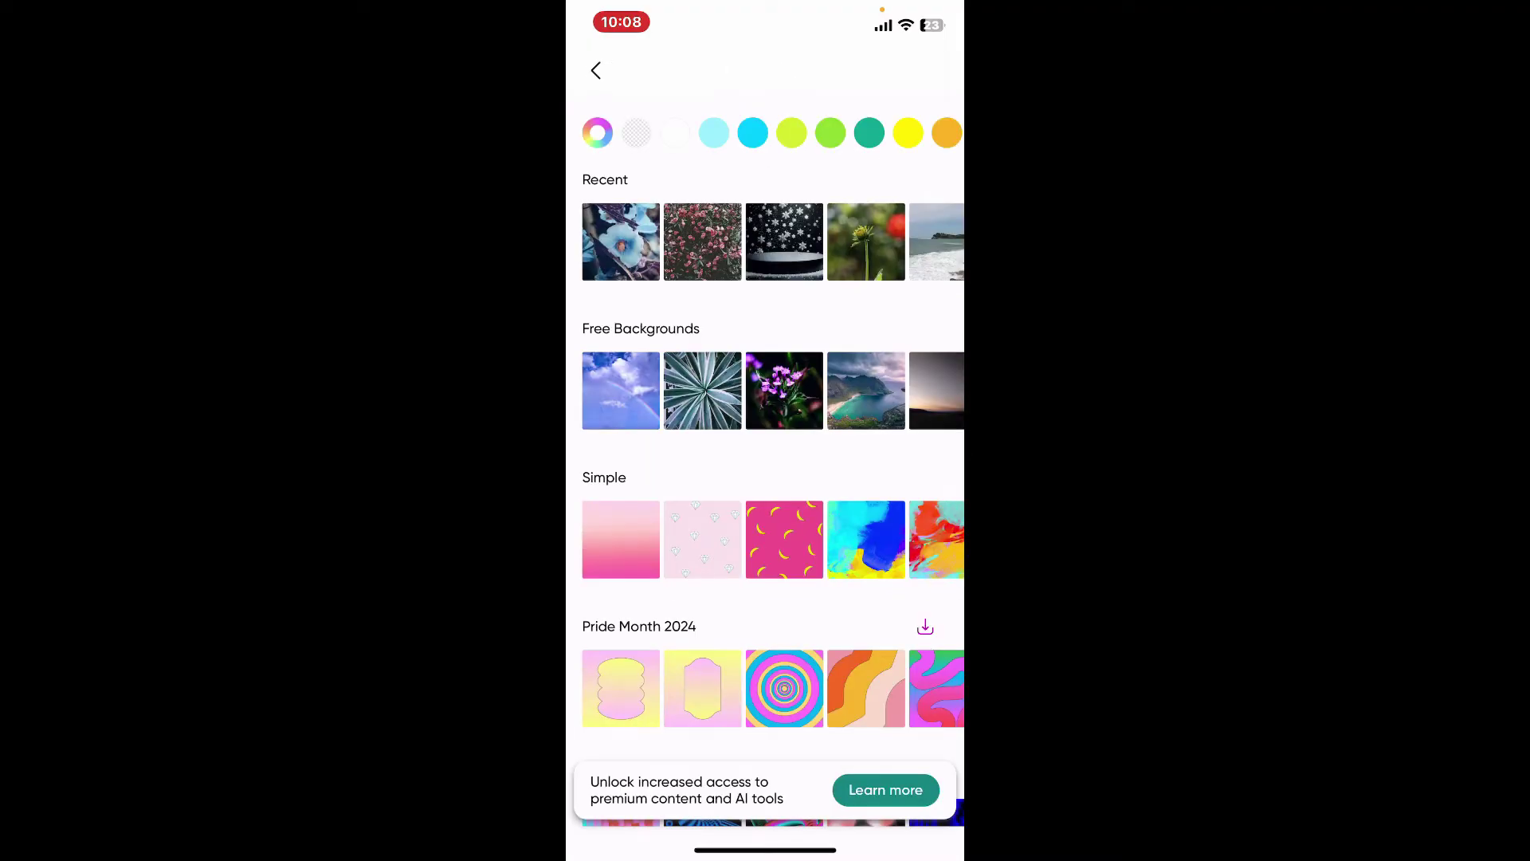
{"action": "scroll", "coordinate": [766, 132], "scroll_direction": "right", "scroll_amount": 5}
{"action": "scroll", "coordinate": [766, 131], "scroll_direction": "left", "scroll_amount": 5}
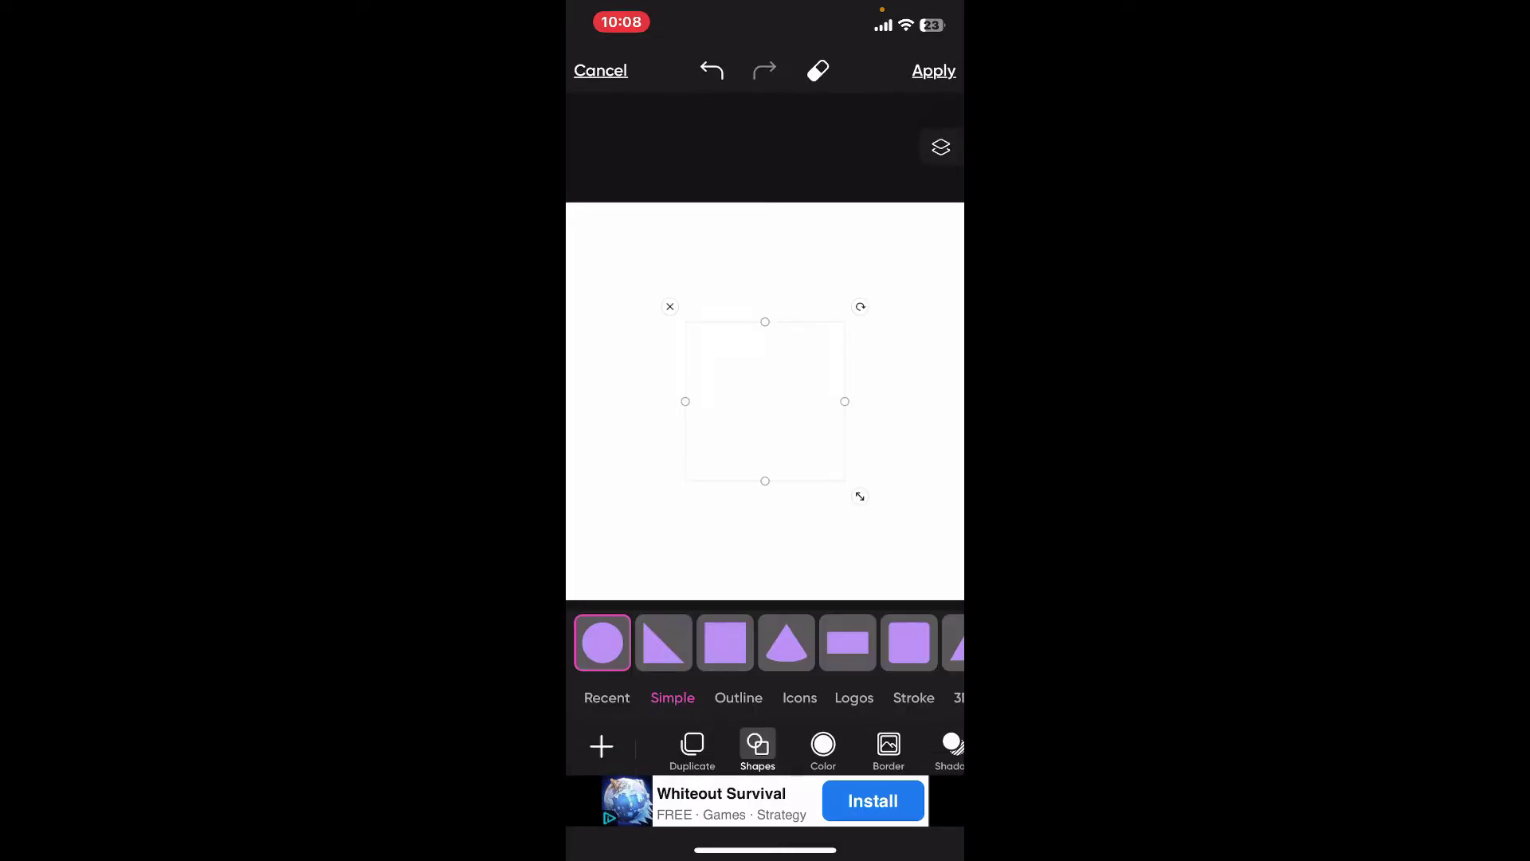
- Cycle through the Simple shapes, such as rectangle and triangle, and settle on the octagon
{"action": "left_click", "coordinate": [664, 644]}
{"action": "left_click", "coordinate": [724, 643]}
{"action": "left_click", "coordinate": [786, 643]}
{"action": "left_click", "coordinate": [848, 644]}
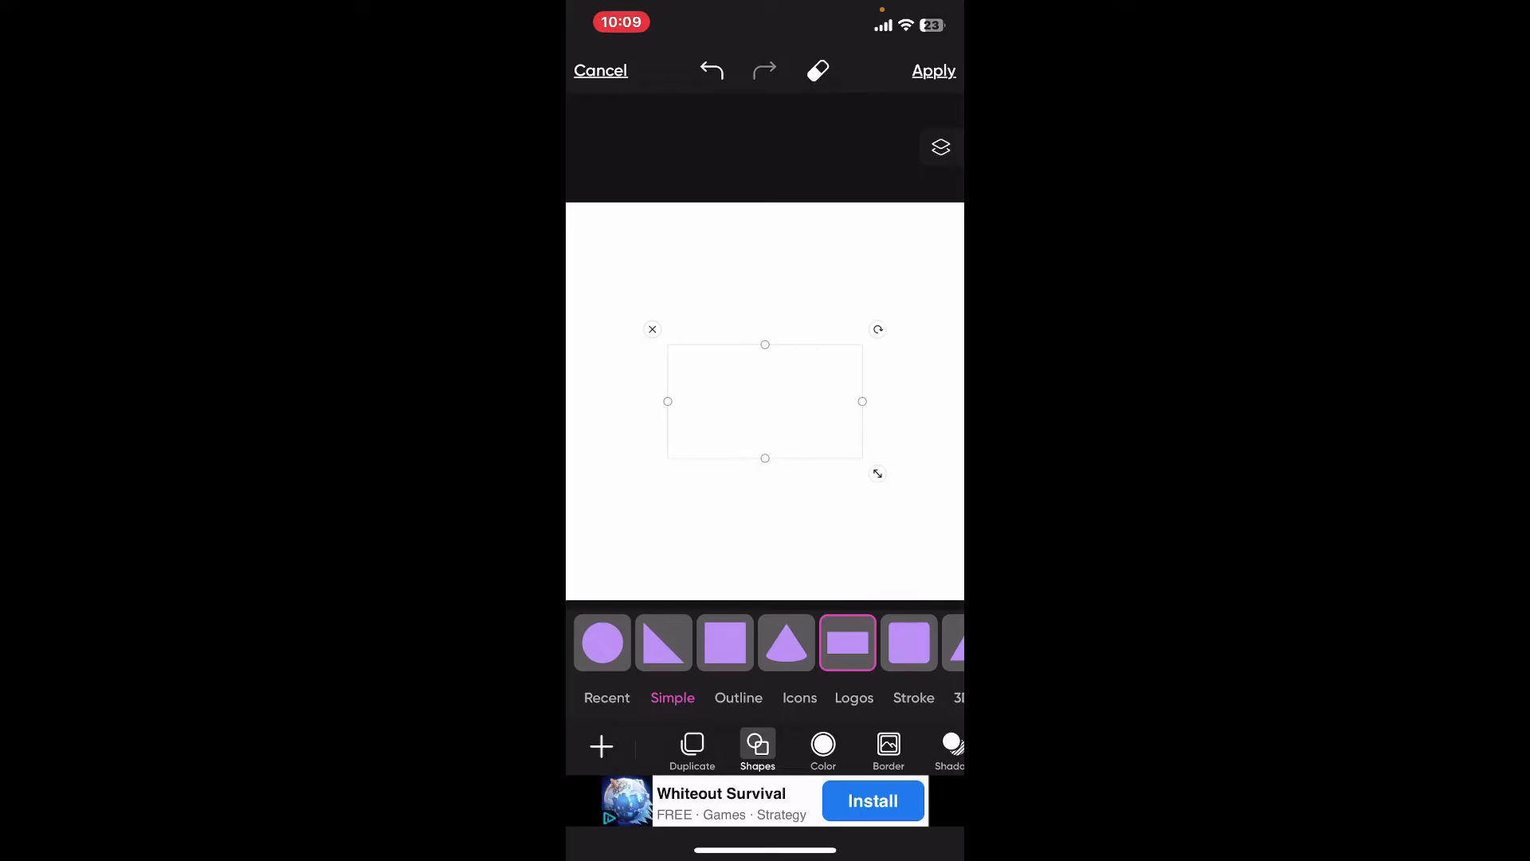
{"action": "scroll", "coordinate": [766, 644], "scroll_direction": "right", "scroll_amount": 2}
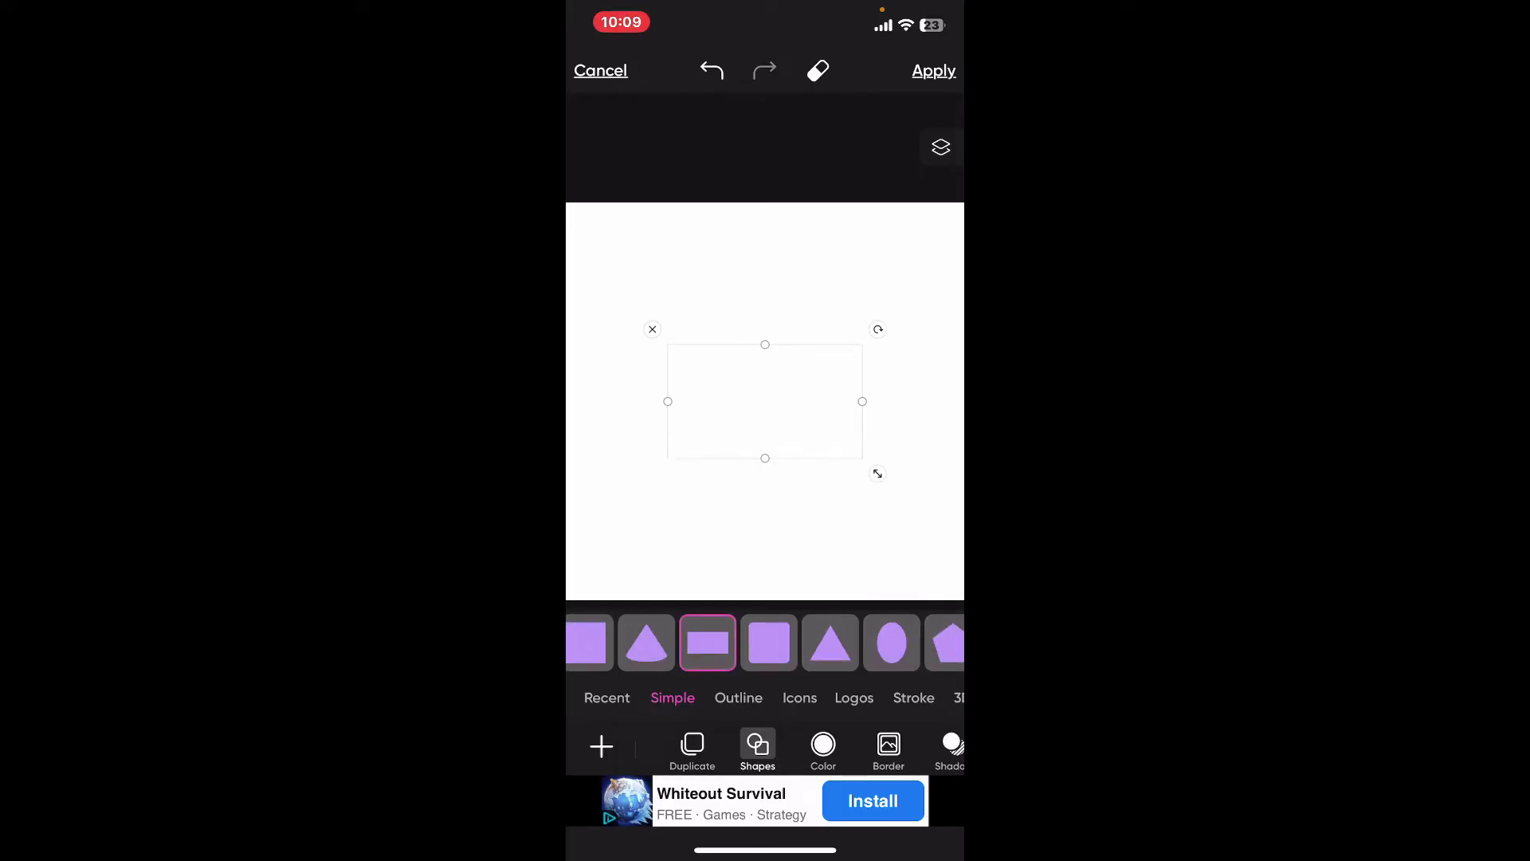
{"action": "left_click", "coordinate": [830, 644]}
{"action": "scroll", "coordinate": [766, 643], "scroll_direction": "right", "scroll_amount": 2}
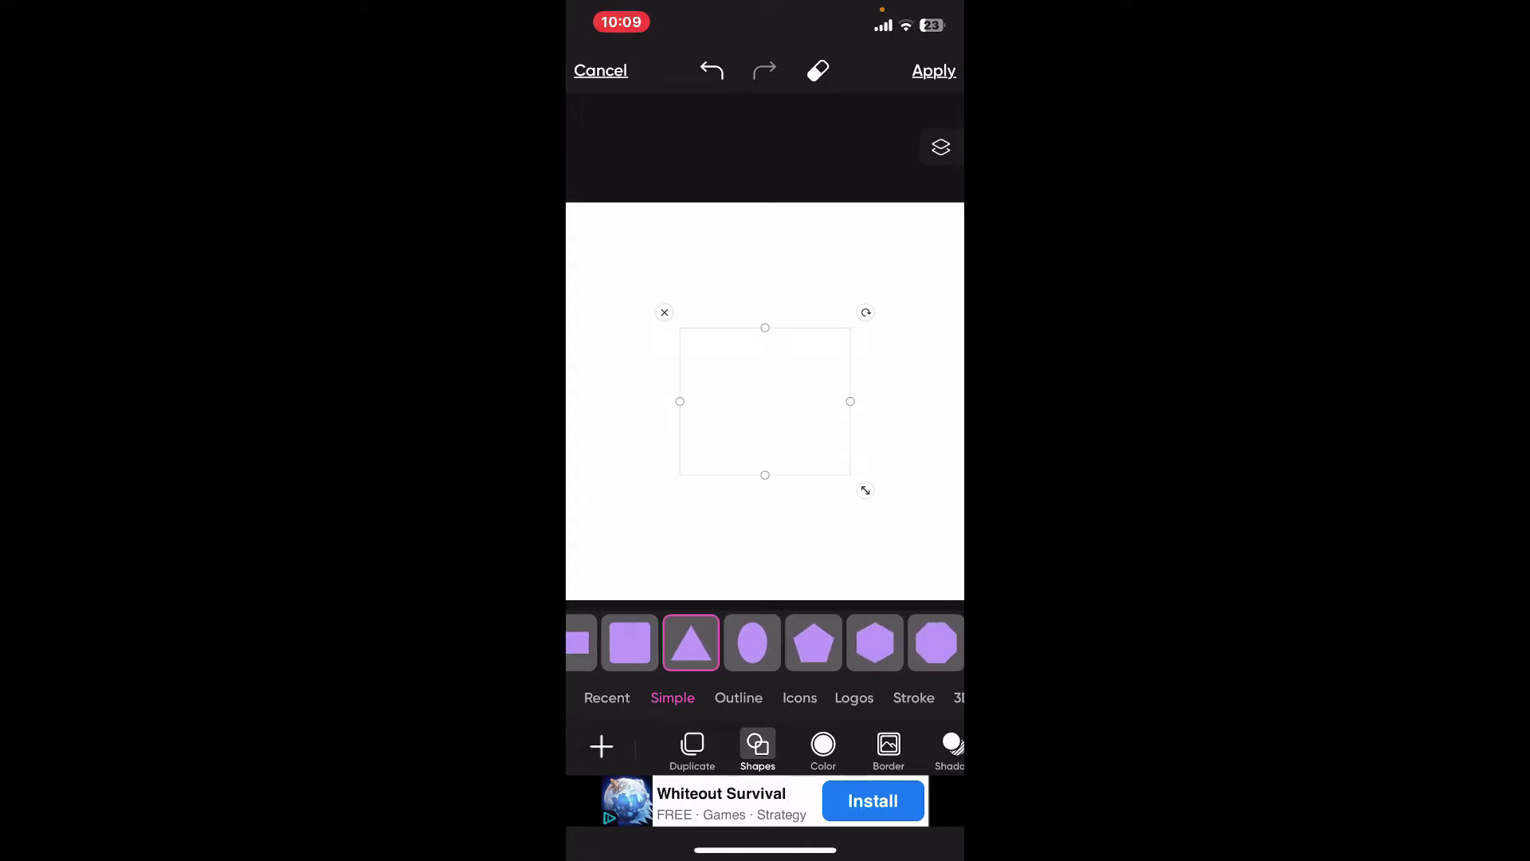
{"action": "left_click", "coordinate": [875, 644]}
{"action": "scroll", "coordinate": [766, 644], "scroll_direction": "right", "scroll_amount": 2}
{"action": "left_click", "coordinate": [823, 644]}
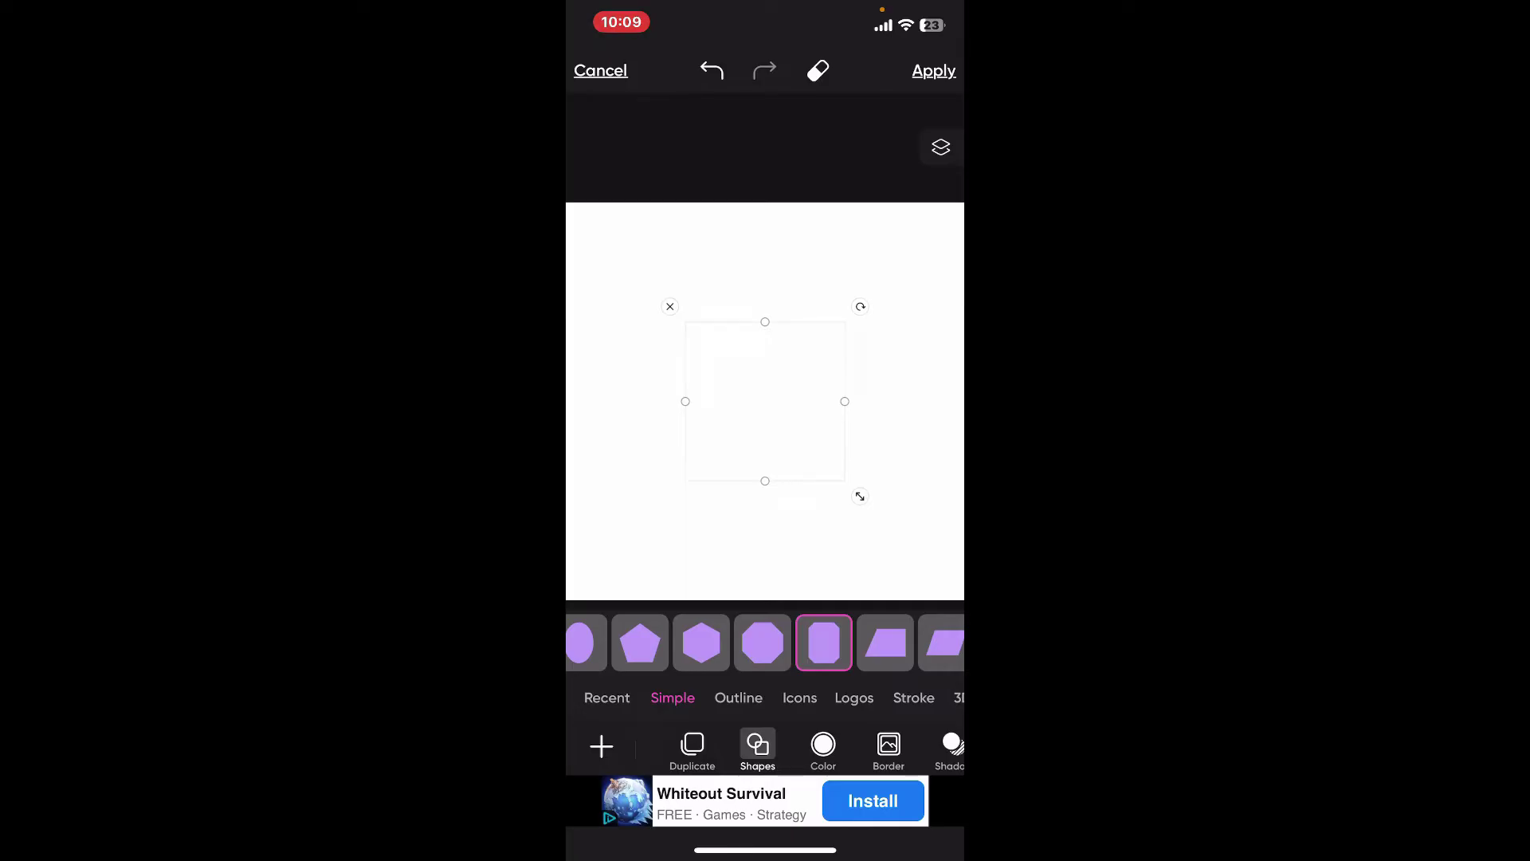
- Fill the octagon solid yellow after sampling grey, black, pink, blue and gradient fills
{"action": "left_click", "coordinate": [822, 751]}
{"action": "left_click", "coordinate": [834, 635]}
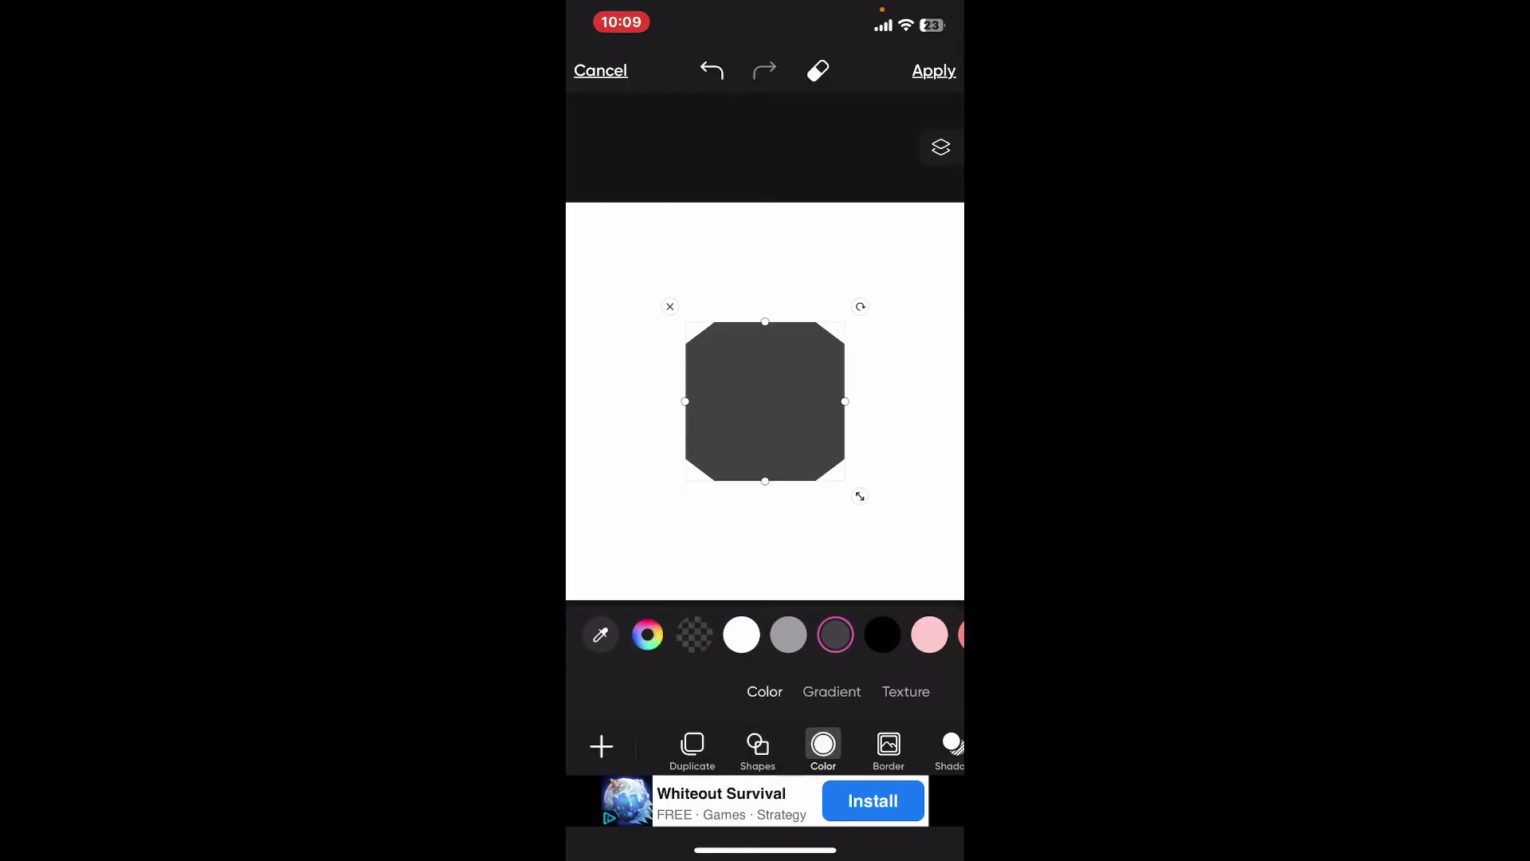
{"action": "left_click", "coordinate": [883, 635]}
{"action": "left_click_drag", "start_coordinate": [885, 634], "coordinate": [557, 635]}
{"action": "left_click", "coordinate": [647, 635]}
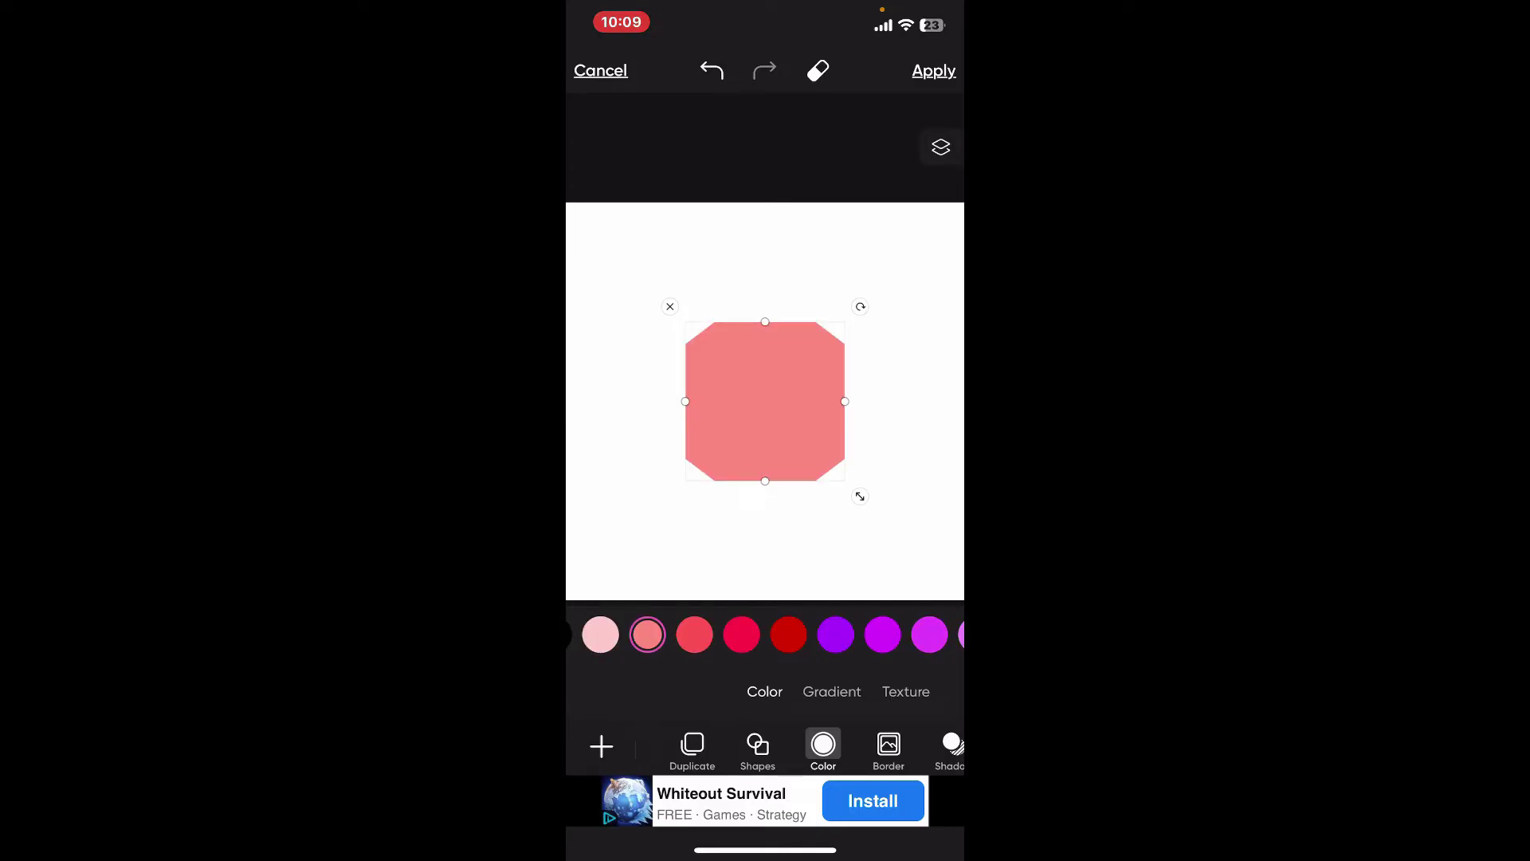
{"action": "left_click", "coordinate": [835, 635]}
{"action": "left_click_drag", "start_coordinate": [885, 635], "coordinate": [575, 634]}
{"action": "left_click", "coordinate": [835, 636]}
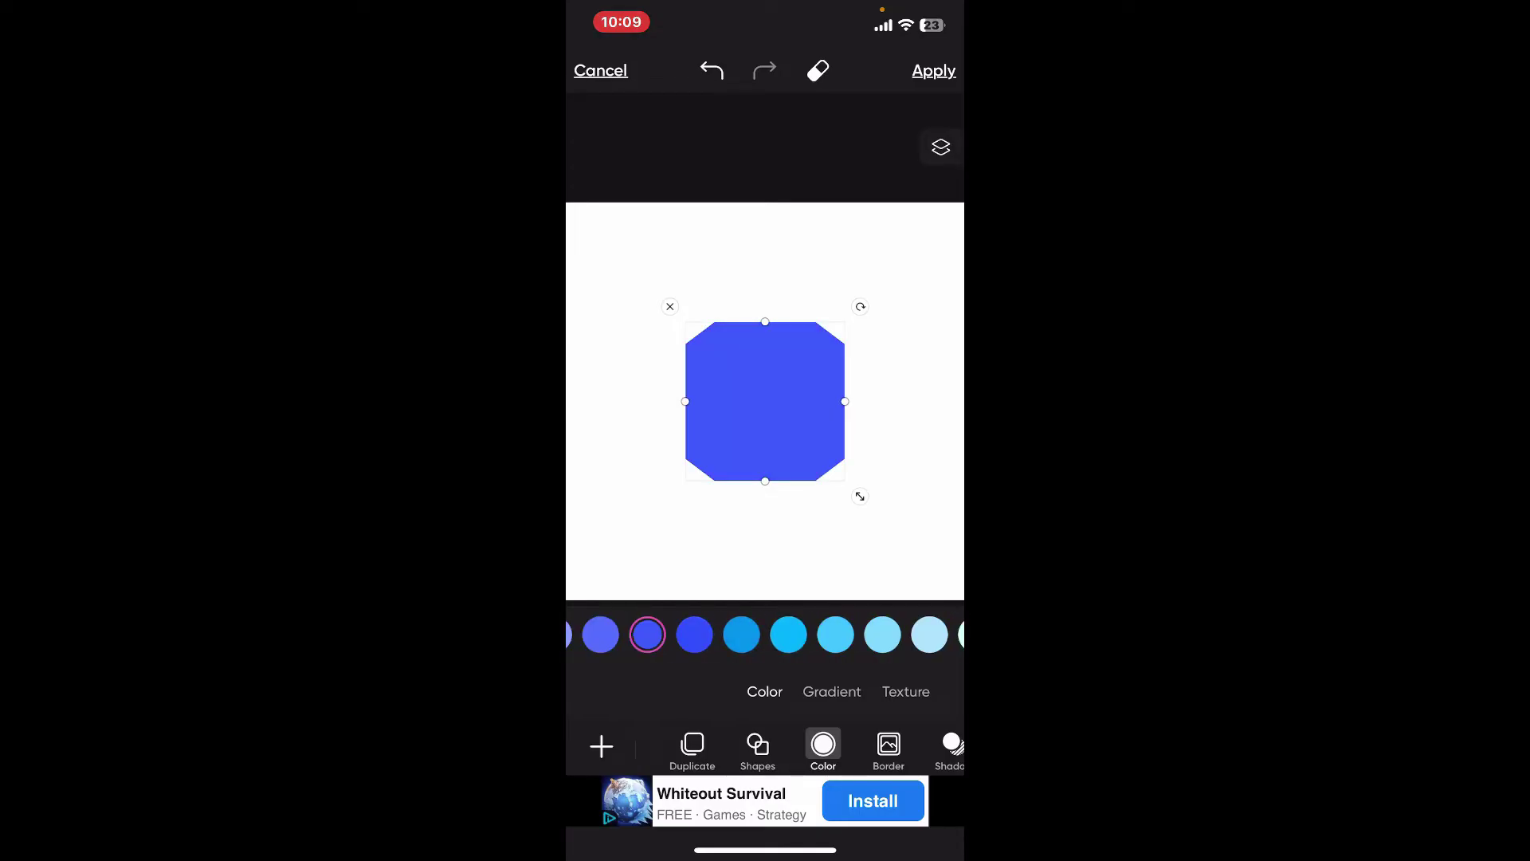
{"action": "left_click", "coordinate": [905, 692]}
{"action": "left_click", "coordinate": [832, 691]}
{"action": "left_click", "coordinate": [765, 692]}
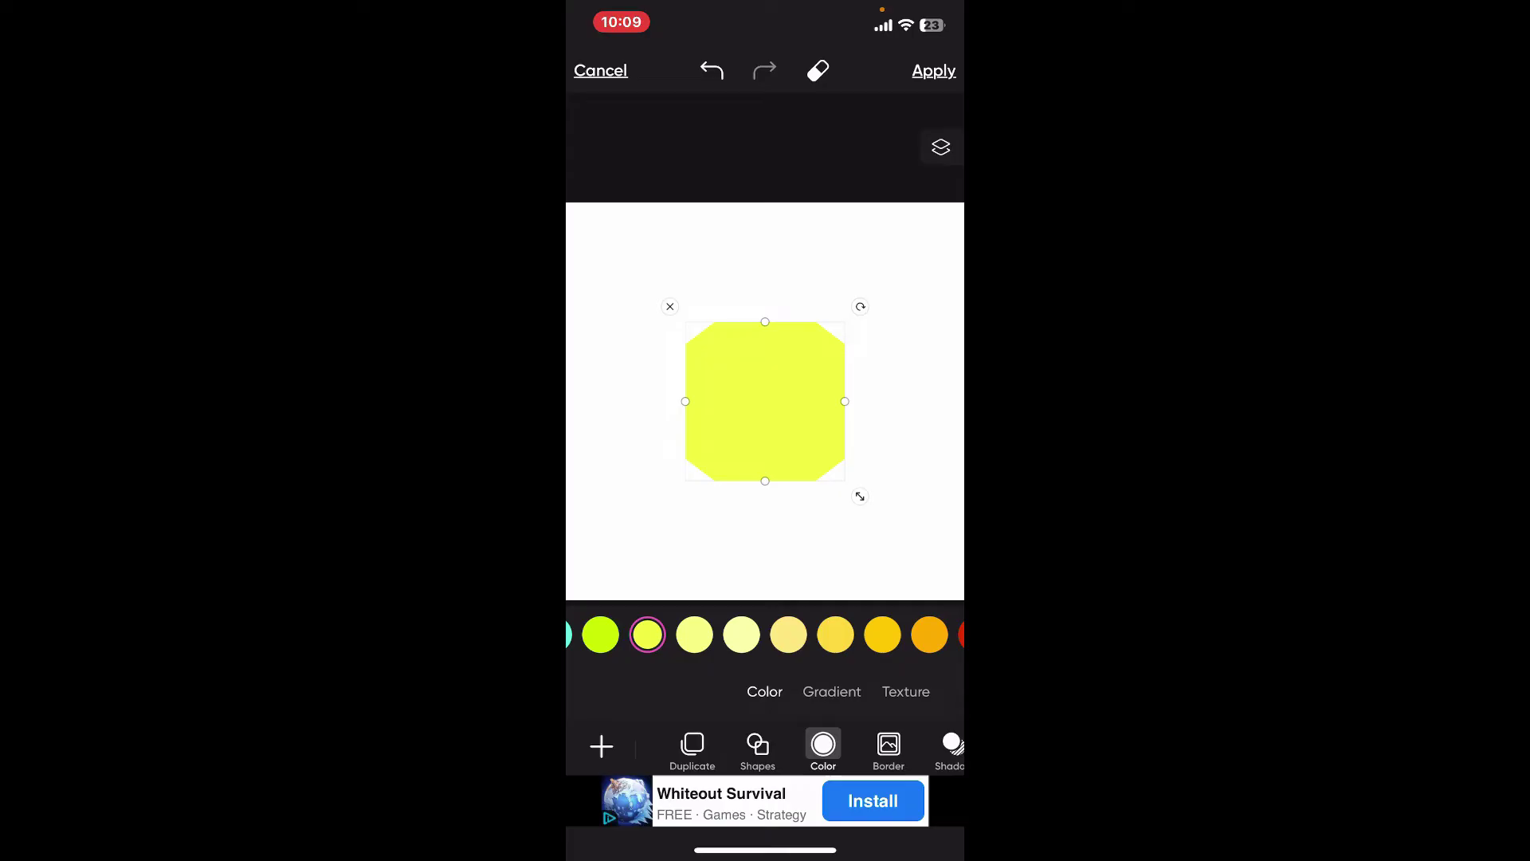
{"action": "left_click_drag", "start_coordinate": [885, 748], "coordinate": [748, 748]}
{"action": "mouse_move", "coordinate": [860, 496]}
{"action": "left_mouse_down"}
{"action": "mouse_move", "coordinate": [798, 433]}
{"action": "mouse_move", "coordinate": [891, 527]}
{"action": "mouse_move", "coordinate": [830, 467]}
{"action": "mouse_move", "coordinate": [865, 501]}
{"action": "left_mouse_up"}
- Shrink, rotate and move the yellow octagon to the right of the canvas centre
{"action": "mouse_move", "coordinate": [766, 401]}
{"action": "left_mouse_down"}
{"action": "mouse_move", "coordinate": [802, 308]}
{"action": "mouse_move", "coordinate": [695, 334]}
{"action": "left_mouse_up"}
{"action": "mouse_move", "coordinate": [813, 455]}
{"action": "left_mouse_down"}
{"action": "mouse_move", "coordinate": [793, 435]}
{"action": "mouse_move", "coordinate": [765, 457]}
{"action": "mouse_move", "coordinate": [590, 431]}
{"action": "mouse_move", "coordinate": [567, 376]}
{"action": "mouse_move", "coordinate": [591, 434]}
{"action": "mouse_move", "coordinate": [625, 403]}
{"action": "left_mouse_up"}
{"action": "left_click_drag", "start_coordinate": [695, 335], "coordinate": [850, 383]}
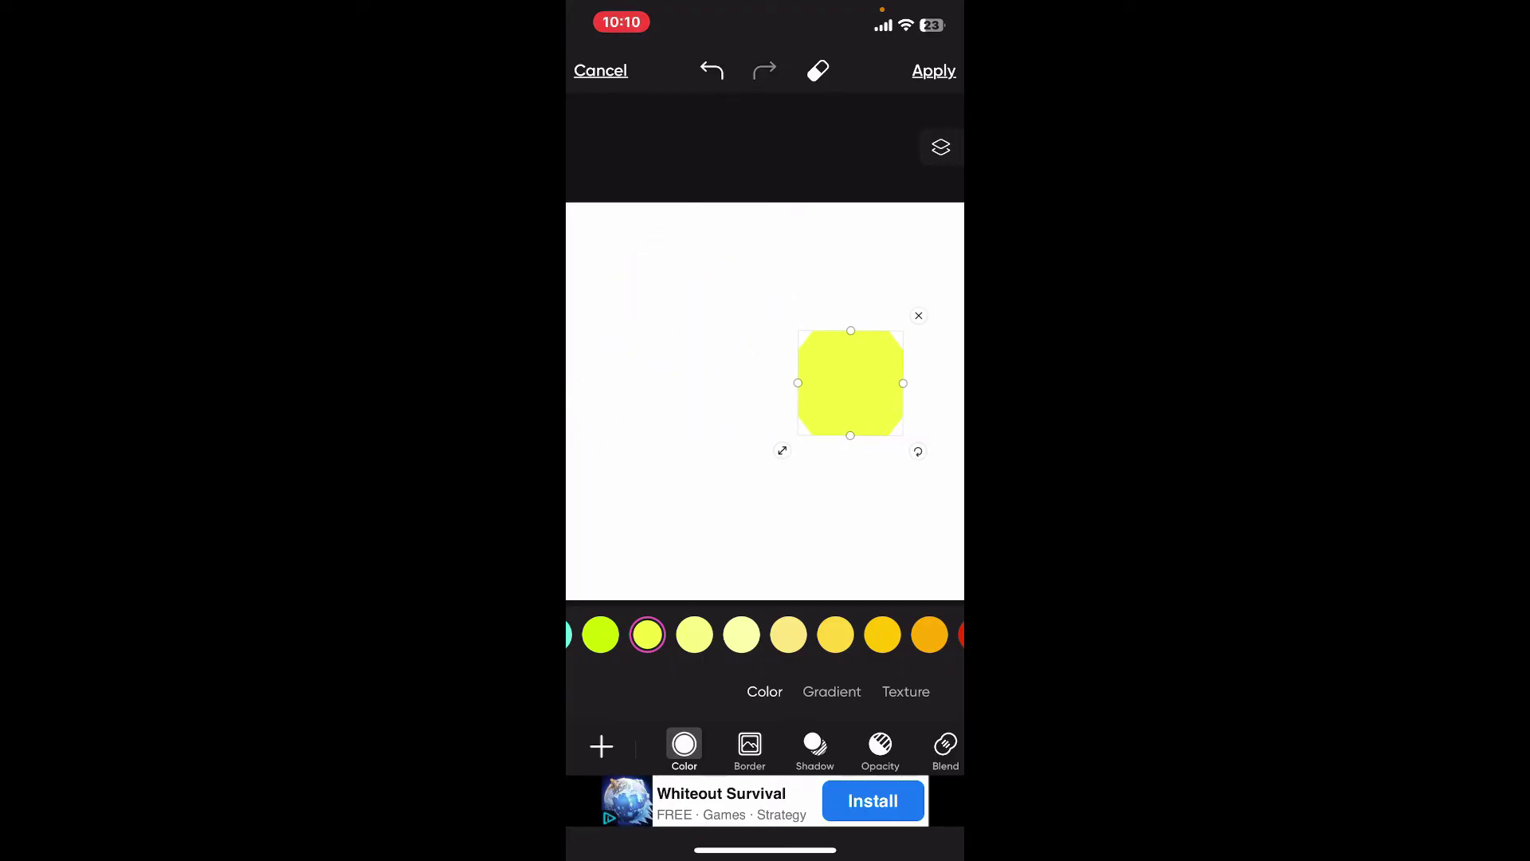
- Add a white semicircle with a drop shadow below the yellow octagon
{"action": "left_click_drag", "start_coordinate": [693, 747], "coordinate": [824, 747]}
{"action": "left_click", "coordinate": [750, 748]}
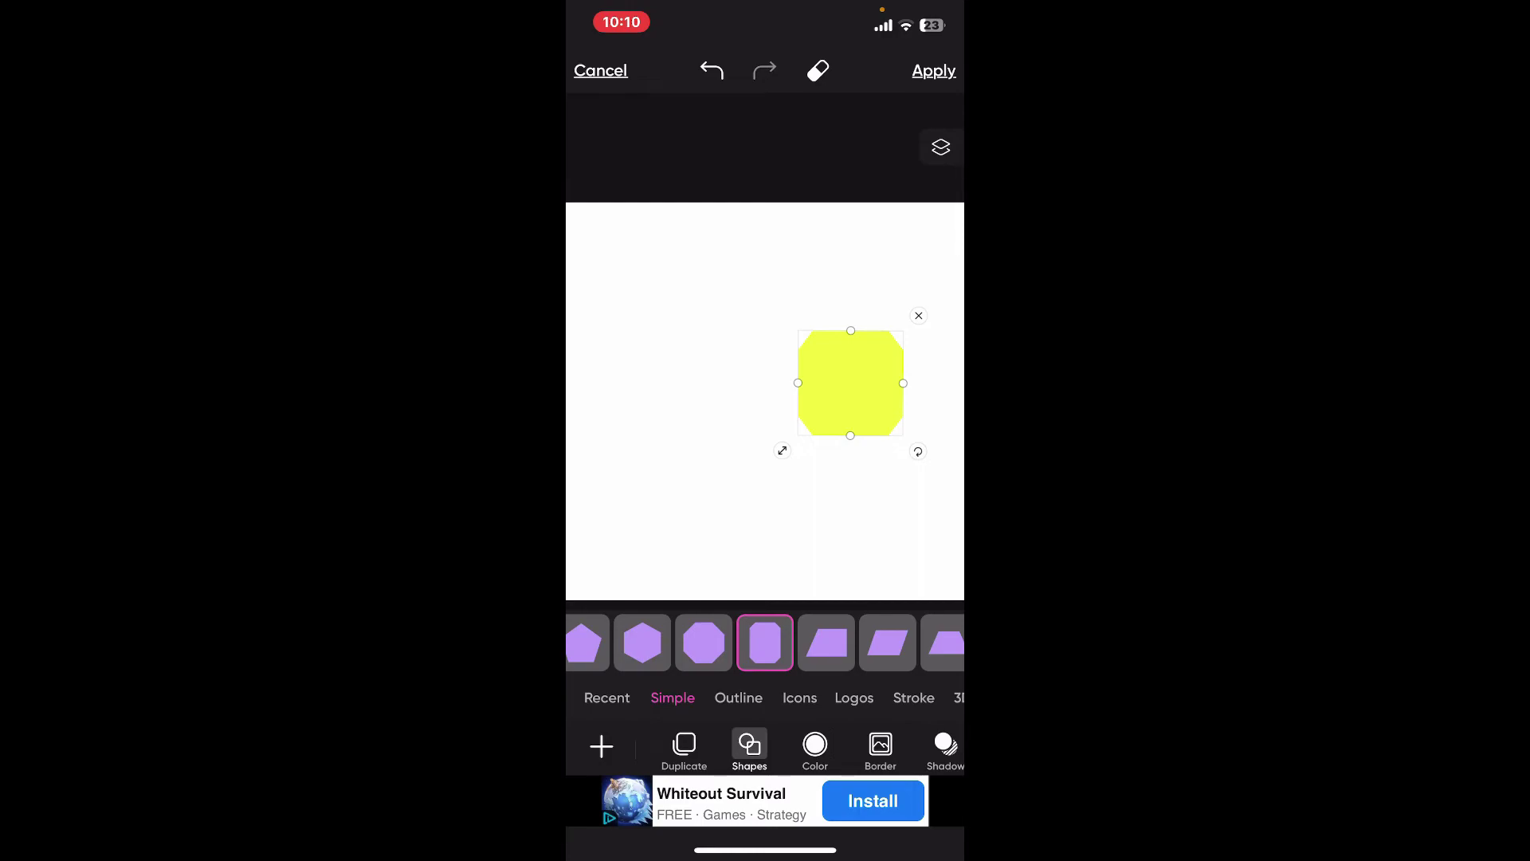
{"action": "left_click", "coordinate": [826, 644]}
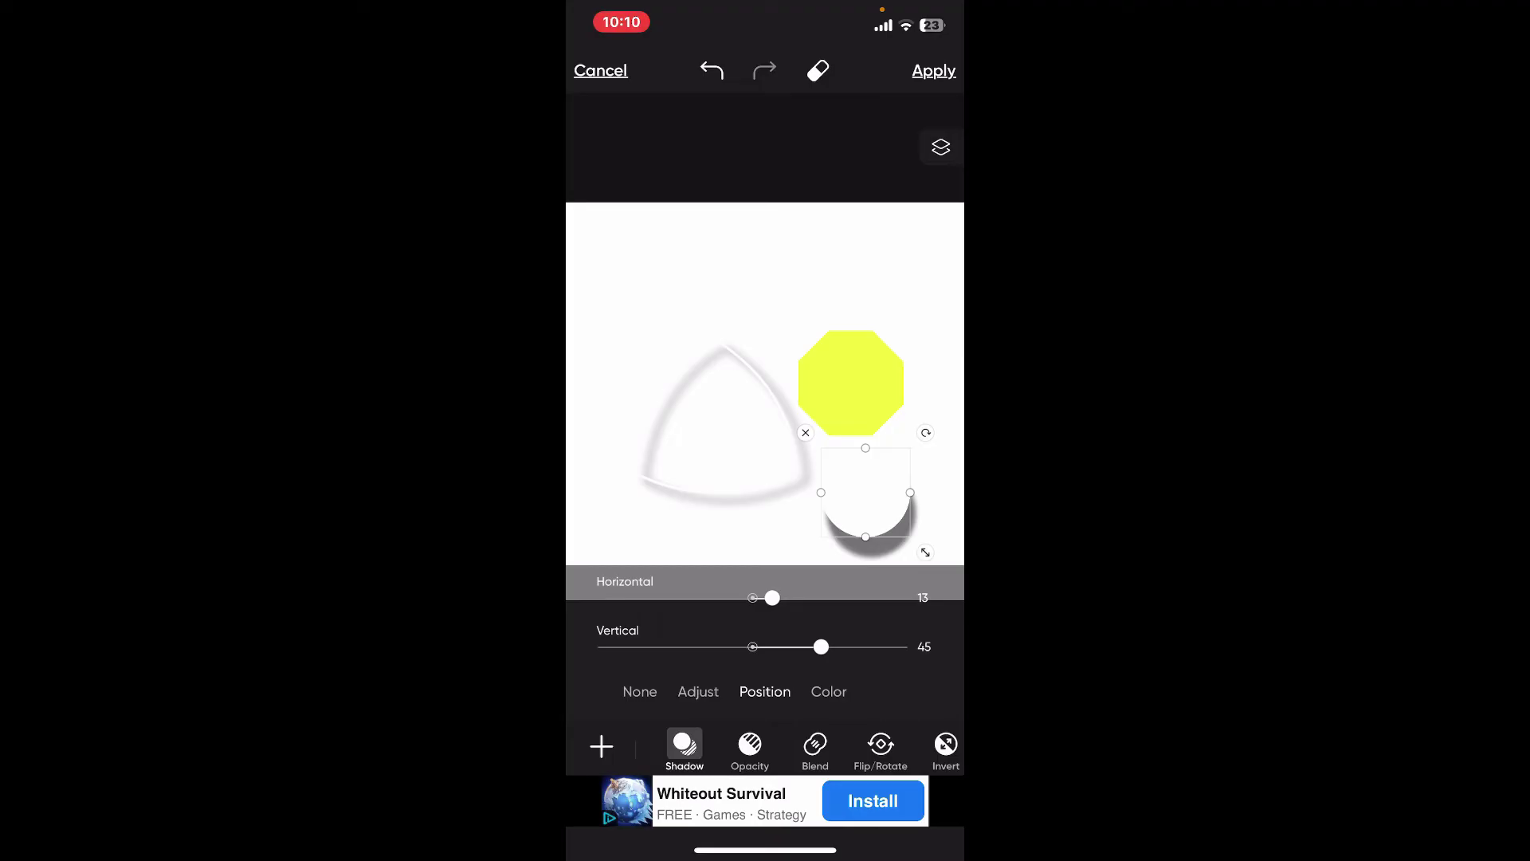
{"action": "left_click_drag", "start_coordinate": [688, 747], "coordinate": [850, 747]}
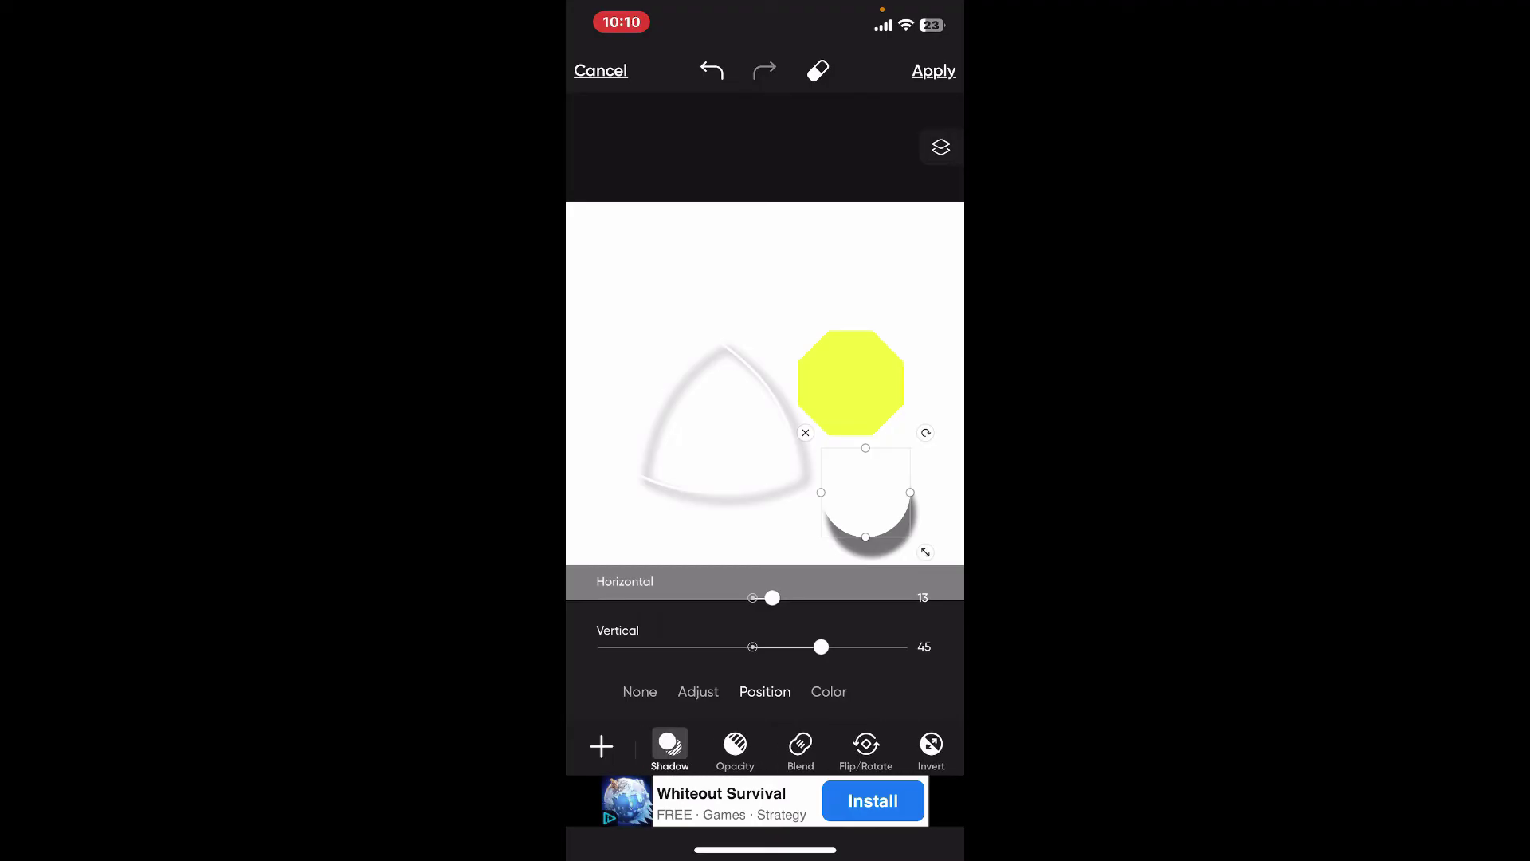
{"action": "left_click_drag", "start_coordinate": [742, 747], "coordinate": [840, 746]}
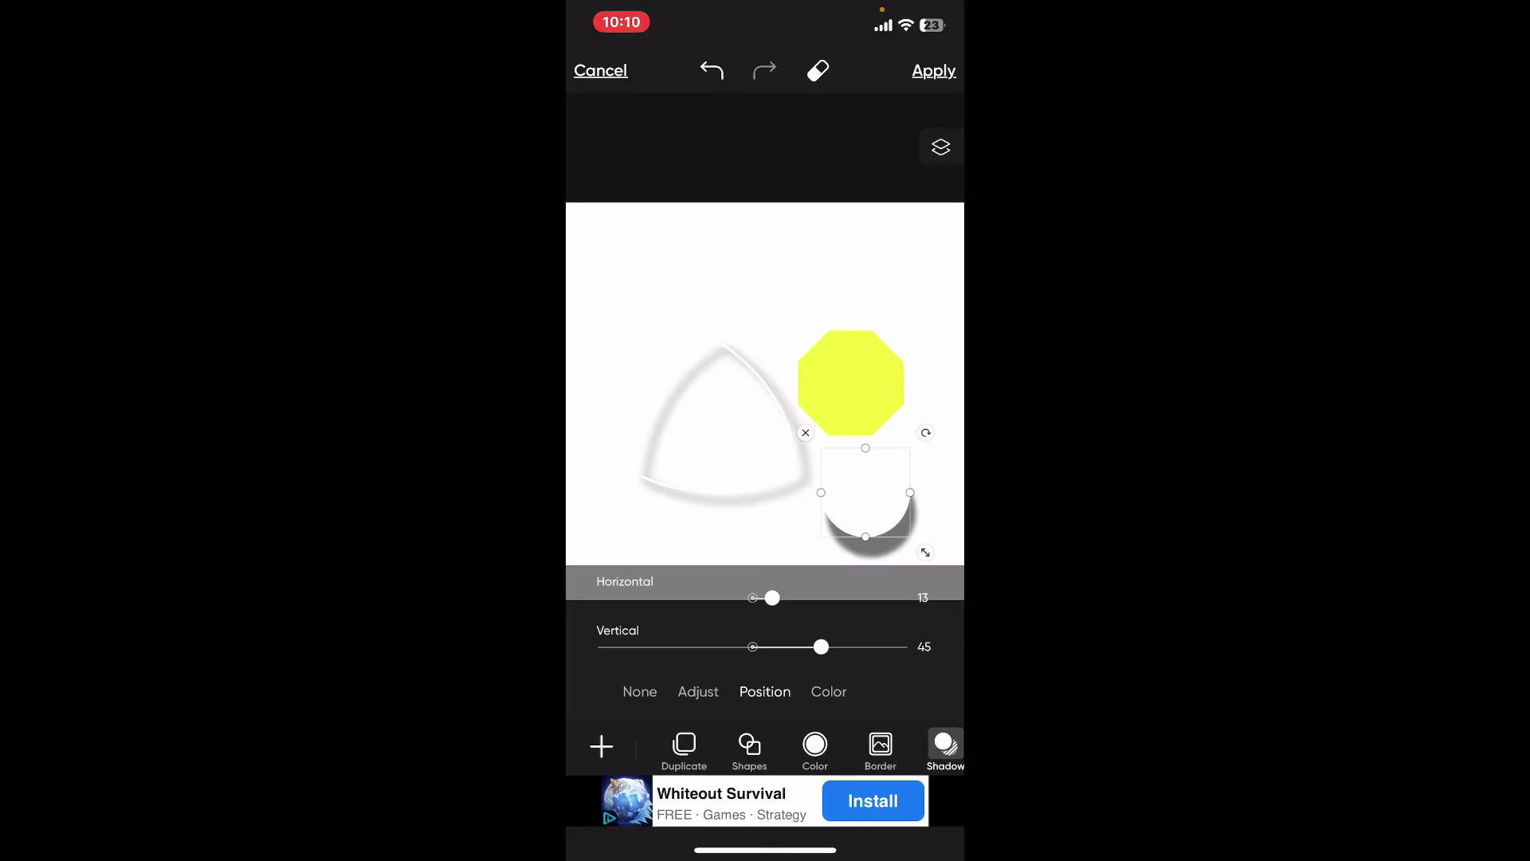
- Duplicate the yellow octagon, move the copy to the upper left, and apply the shapes
{"action": "left_click", "coordinate": [851, 383]}
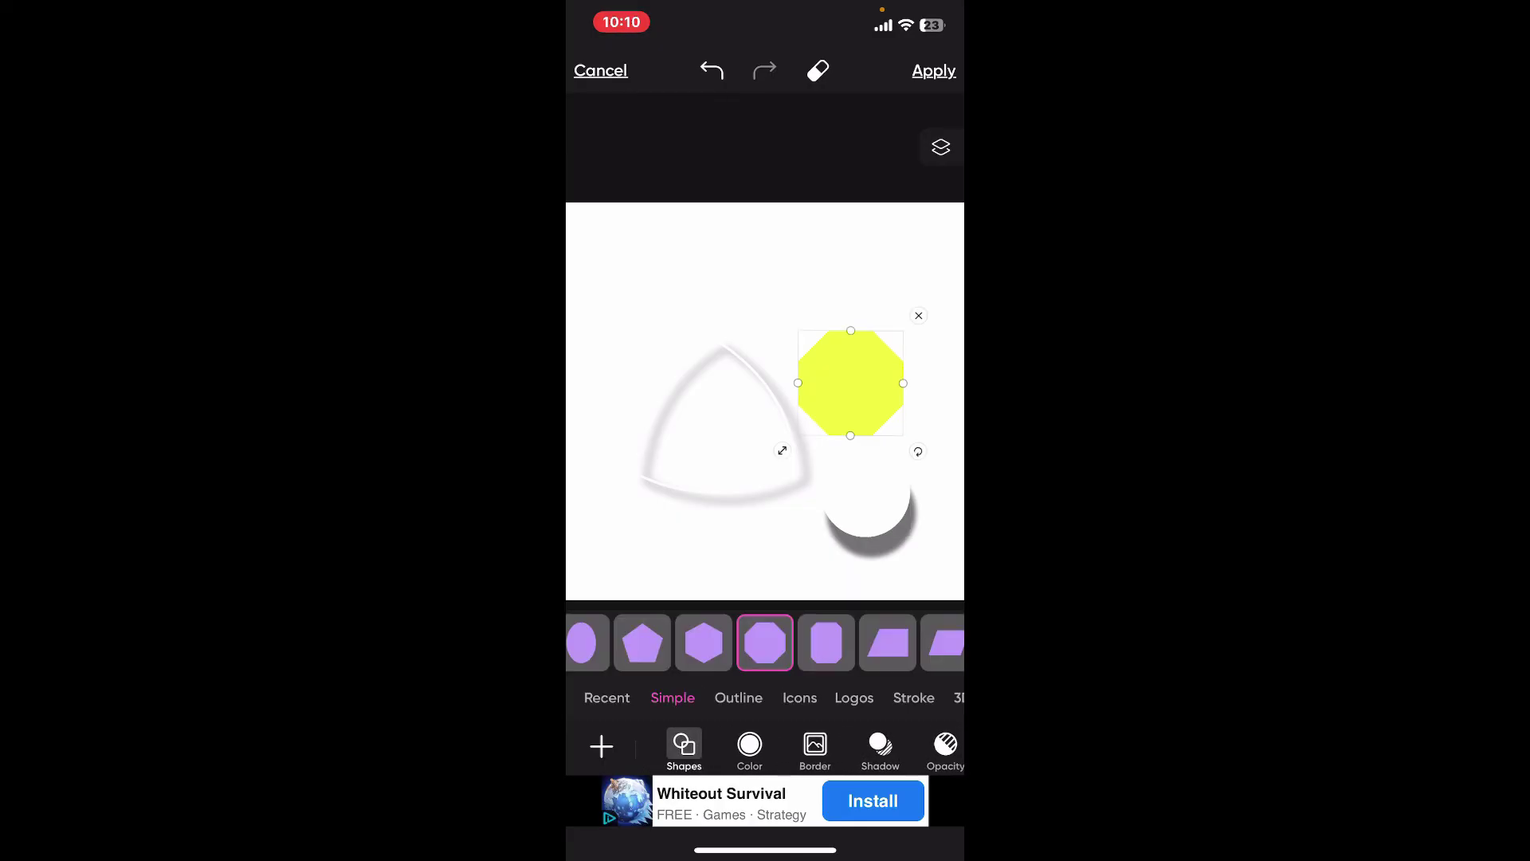
{"action": "left_click_drag", "start_coordinate": [687, 747], "coordinate": [754, 747]}
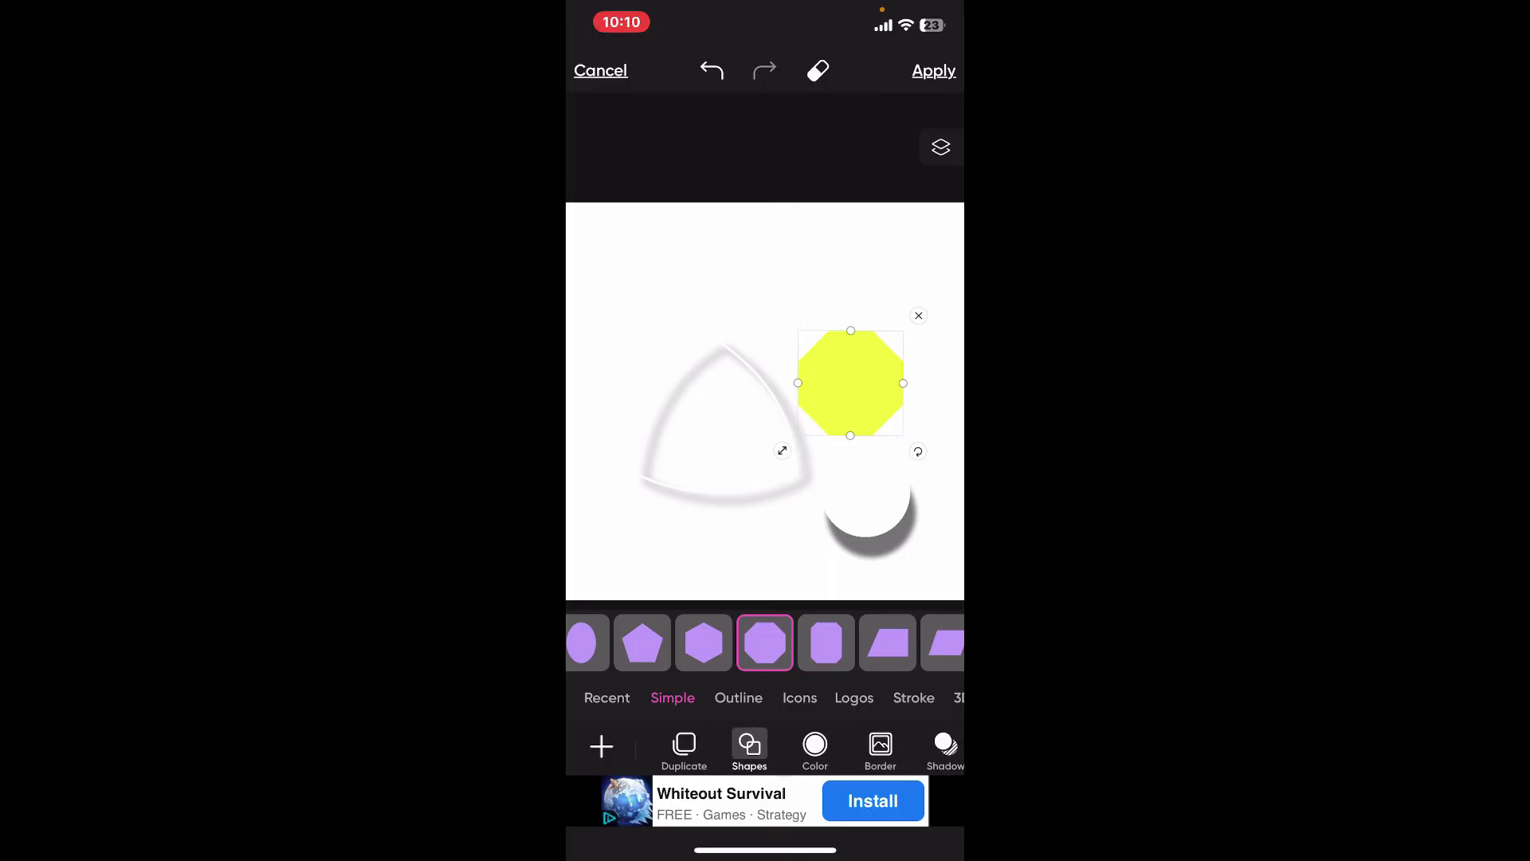
{"action": "left_click", "coordinate": [685, 747]}
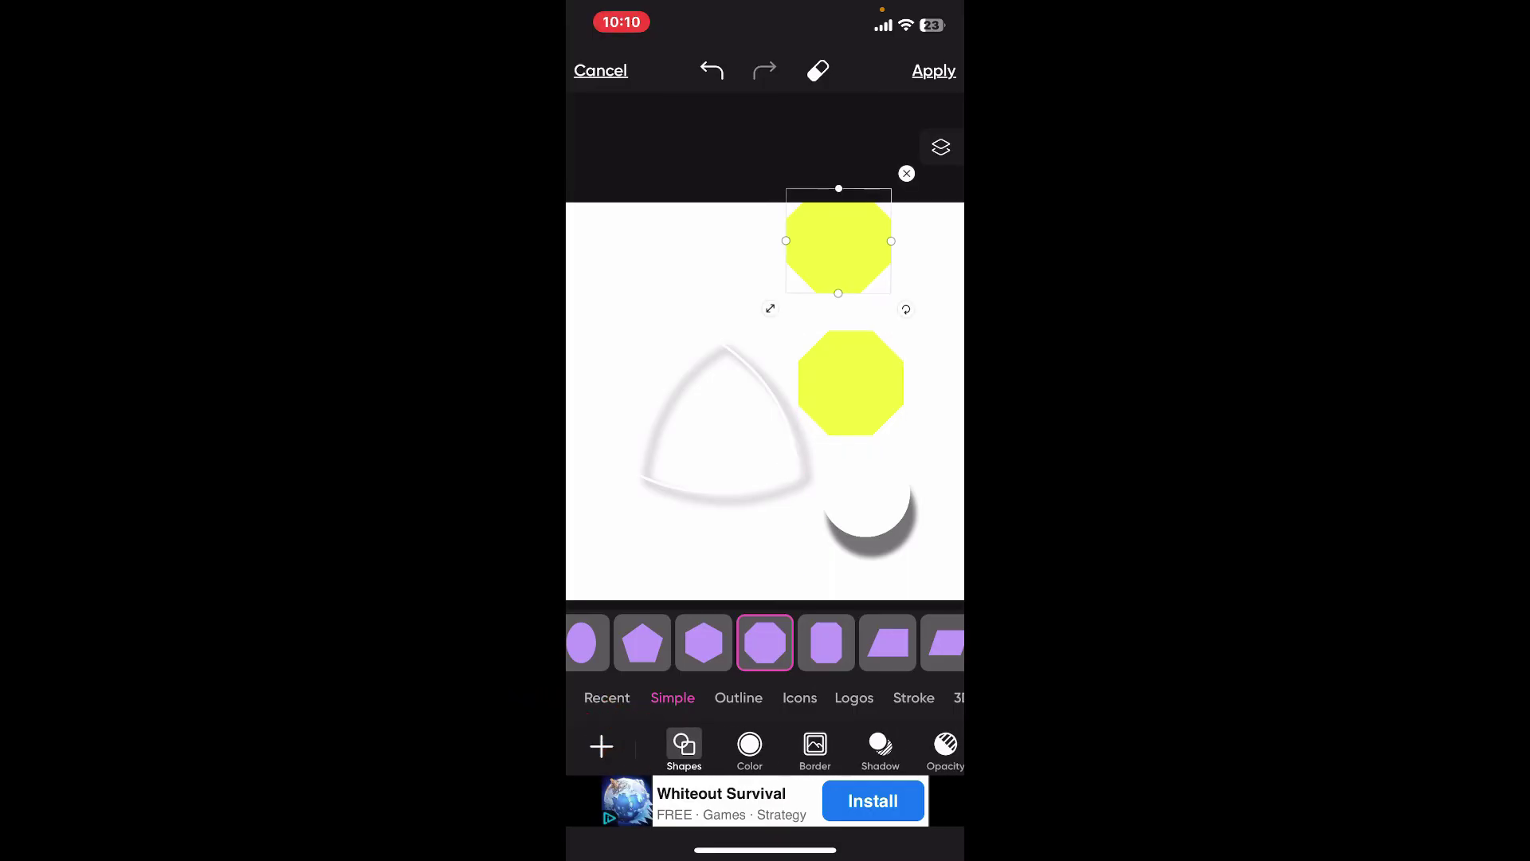
{"action": "left_click_drag", "start_coordinate": [838, 241], "coordinate": [679, 276]}
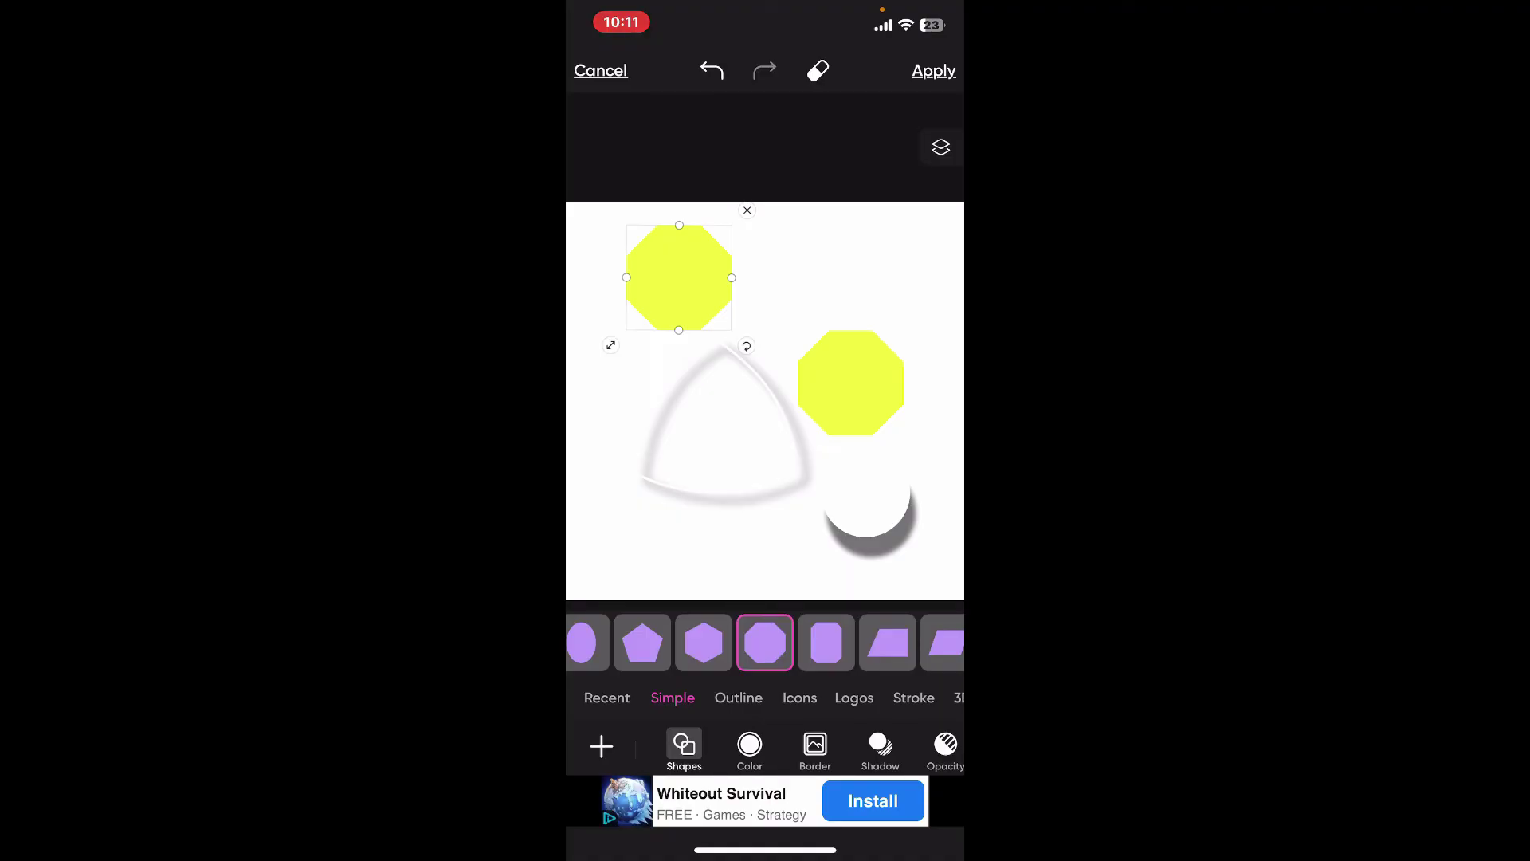
{"action": "left_click", "coordinate": [933, 71]}
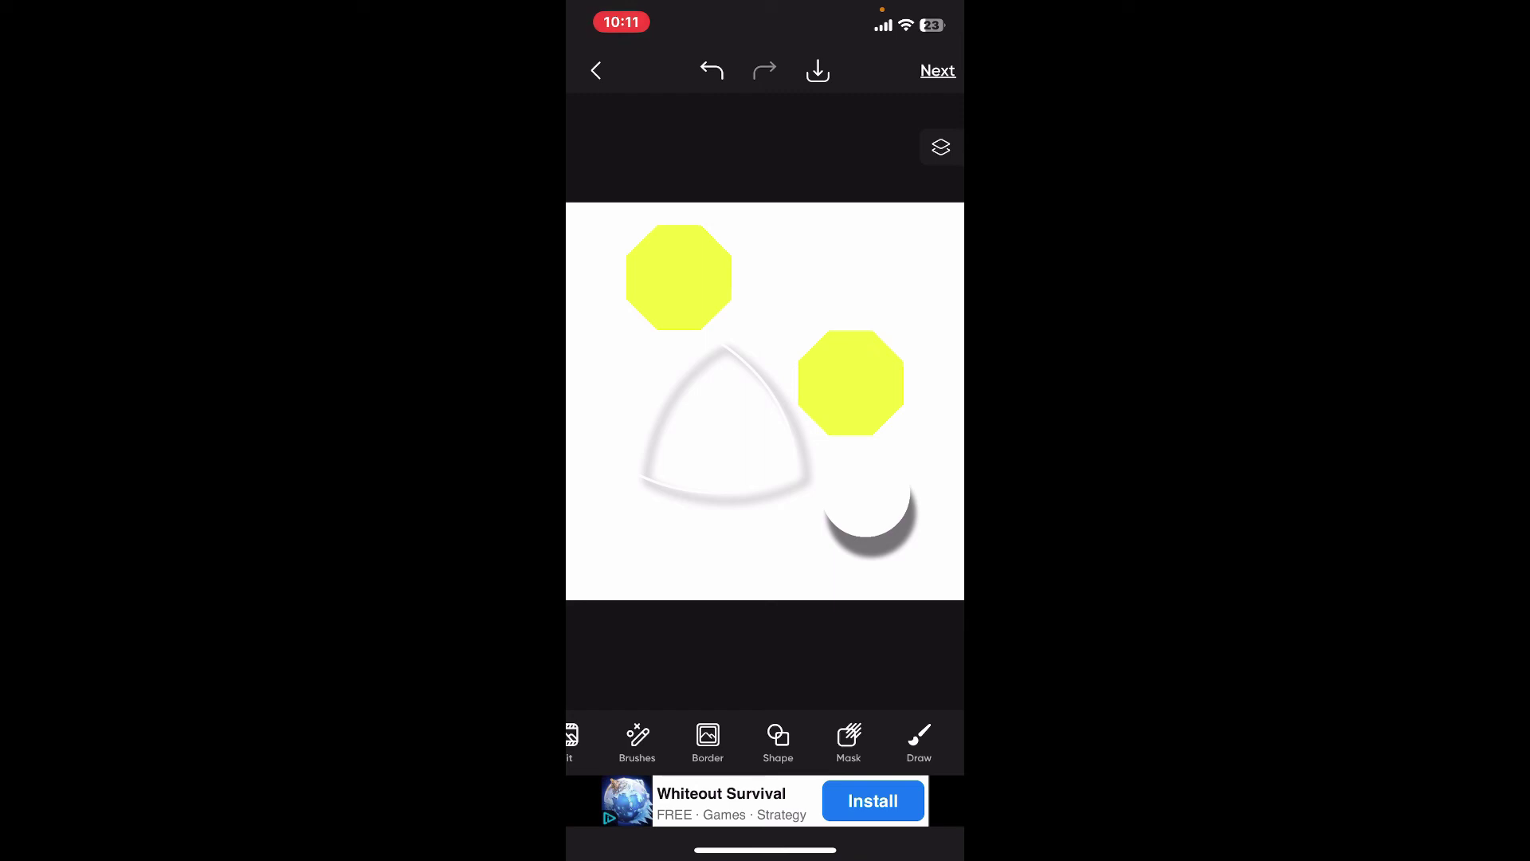
- Swipe up to leave Picsart for the iOS home screen
{"action": "left_click_drag", "start_coordinate": [765, 850], "coordinate": [765, 502]}
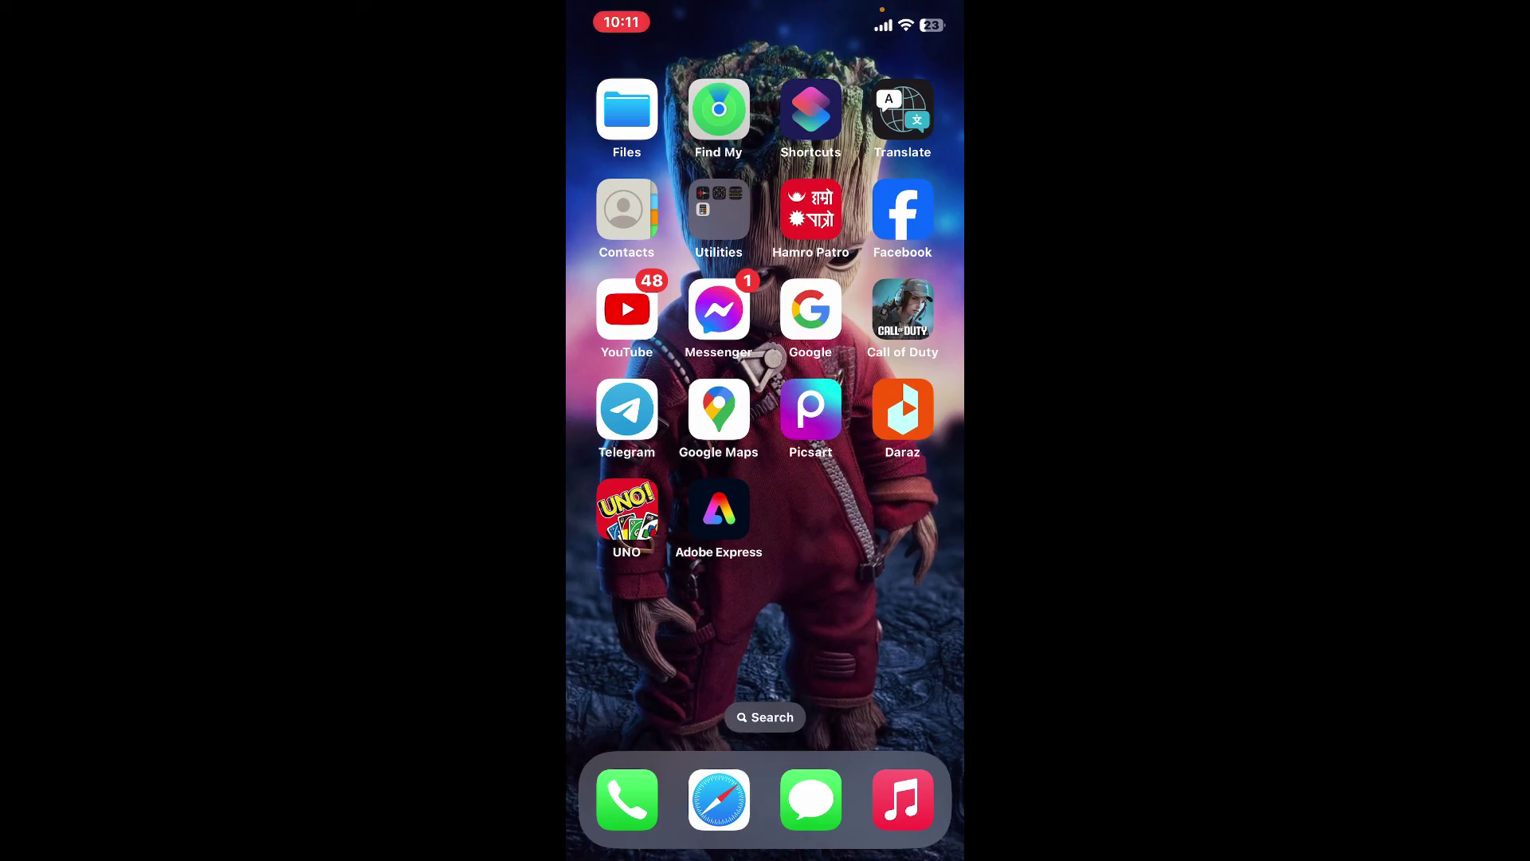